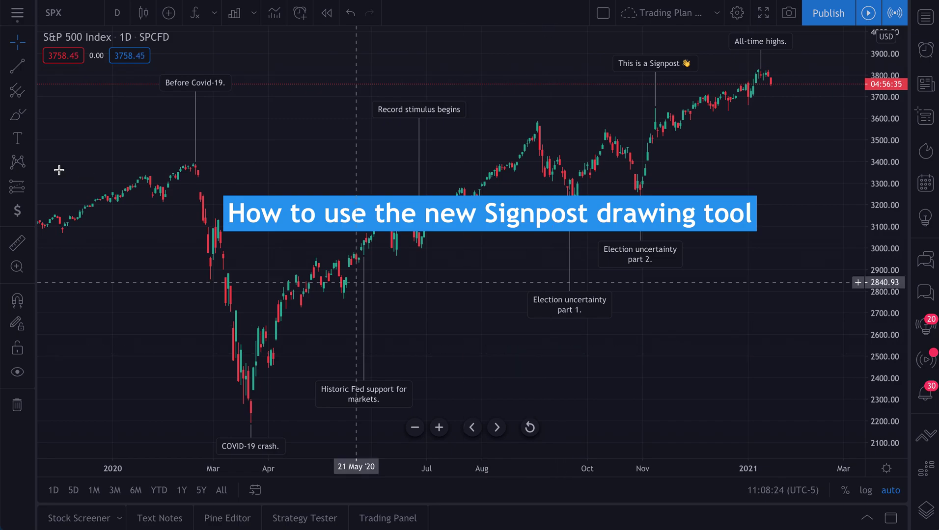
- Choose the Signpost tool from the Annotation Tools flyout
{"action": "left_click", "coordinate": [31, 136]}
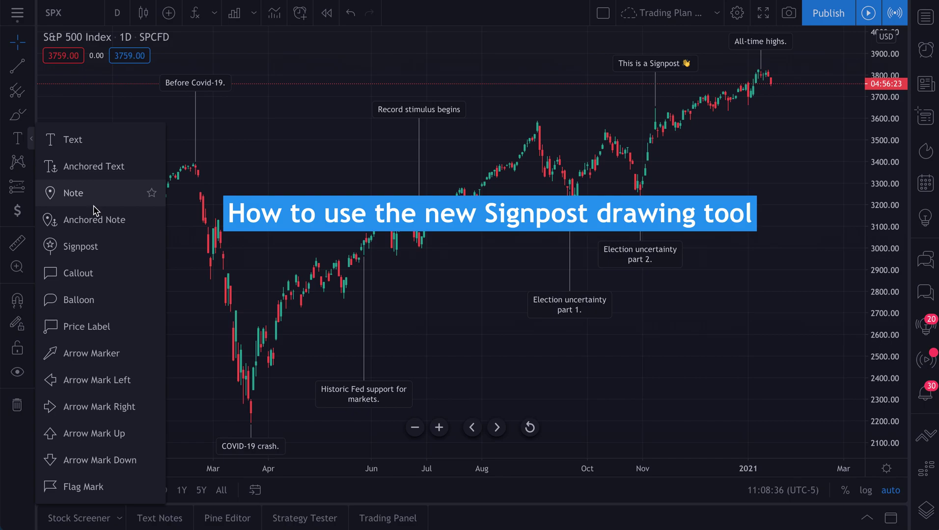
{"action": "left_click", "coordinate": [81, 247]}
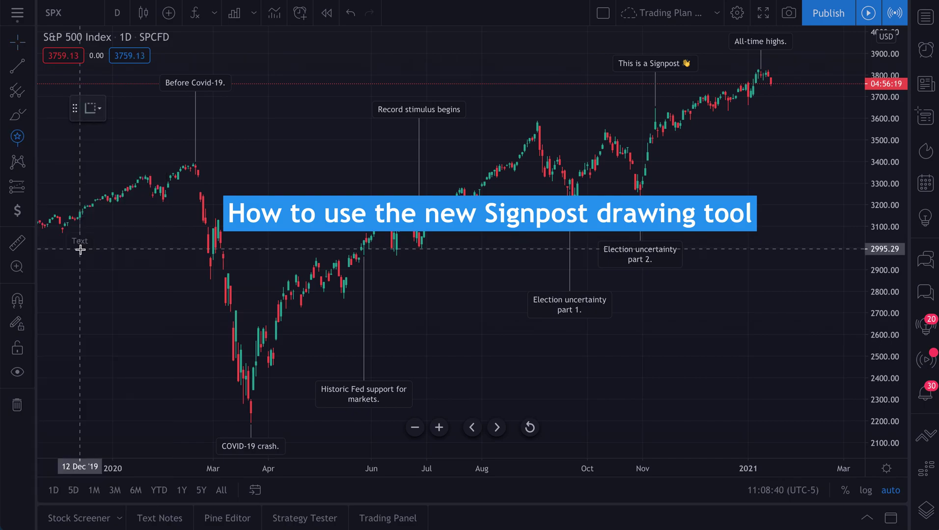
- Place a signpost on the late-August peak reading 'This is a Signpost'
{"action": "left_click", "coordinate": [541, 107]}
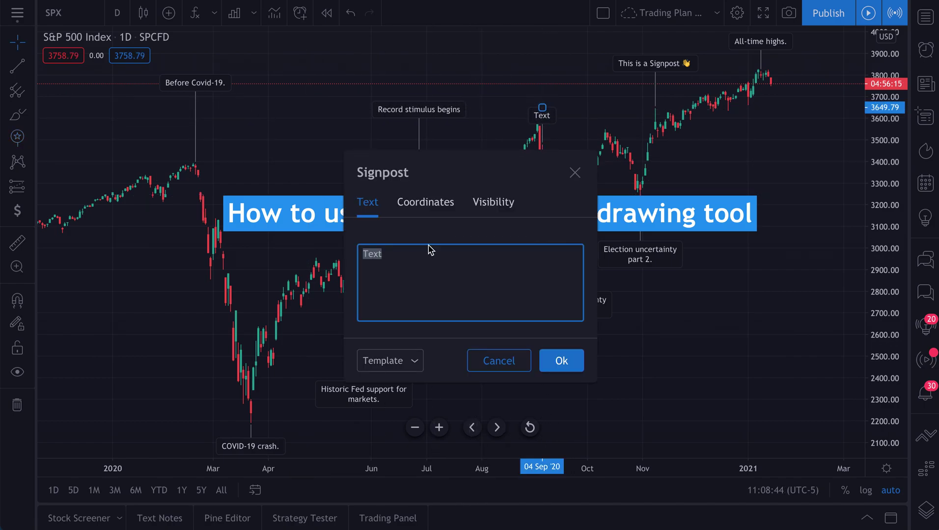
{"action": "type", "text": "This is a Signpost"}
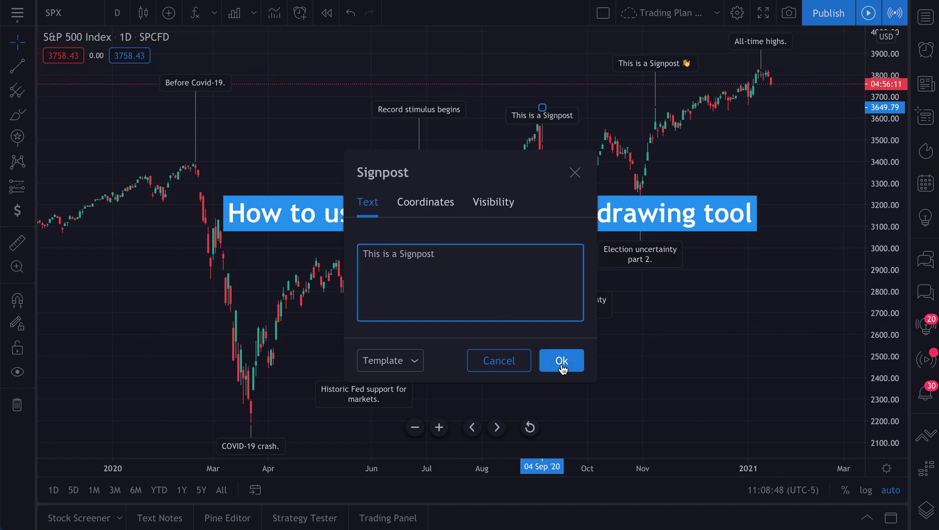
{"action": "left_click", "coordinate": [562, 361]}
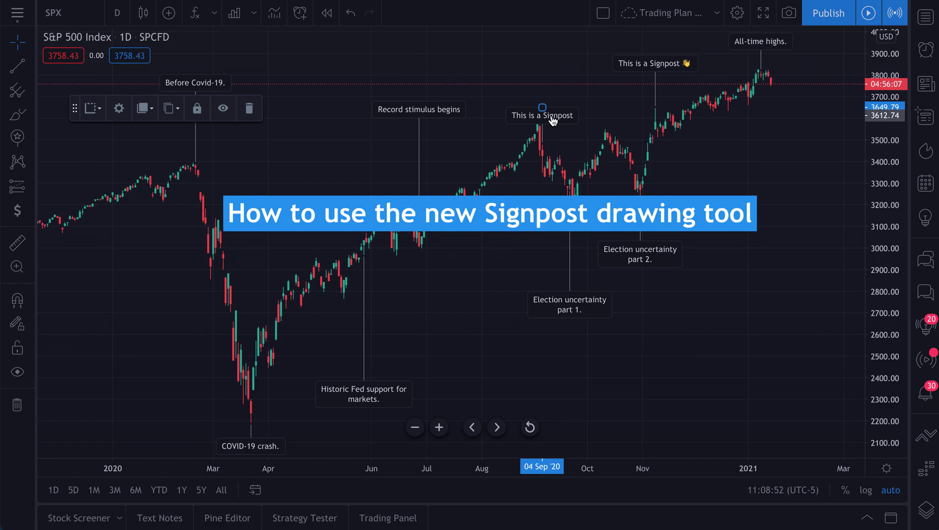
- Raise the new signpost's label and delete the 'How to use the new Signpost drawing tool' title
{"action": "left_click_drag", "start_coordinate": [552, 120], "coordinate": [550, 81]}
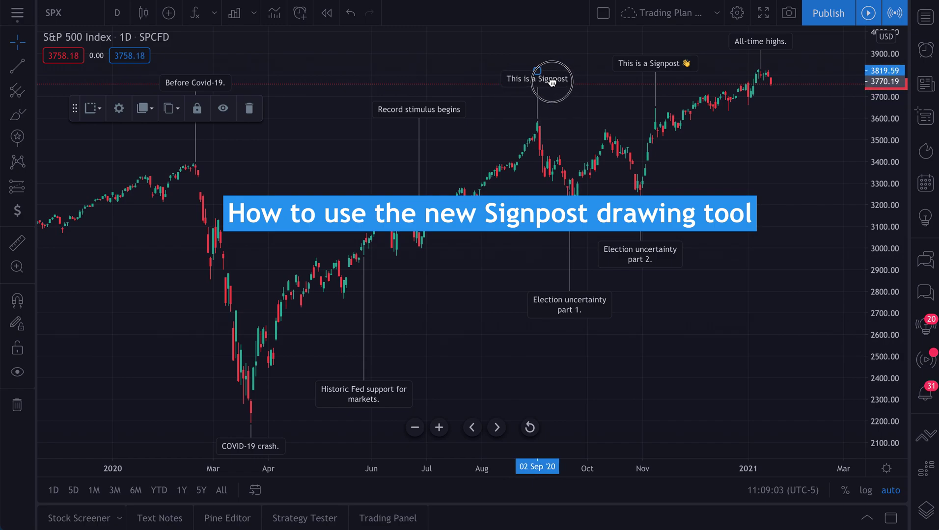
{"action": "left_click", "coordinate": [511, 218]}
{"action": "key", "text": "Delete"}
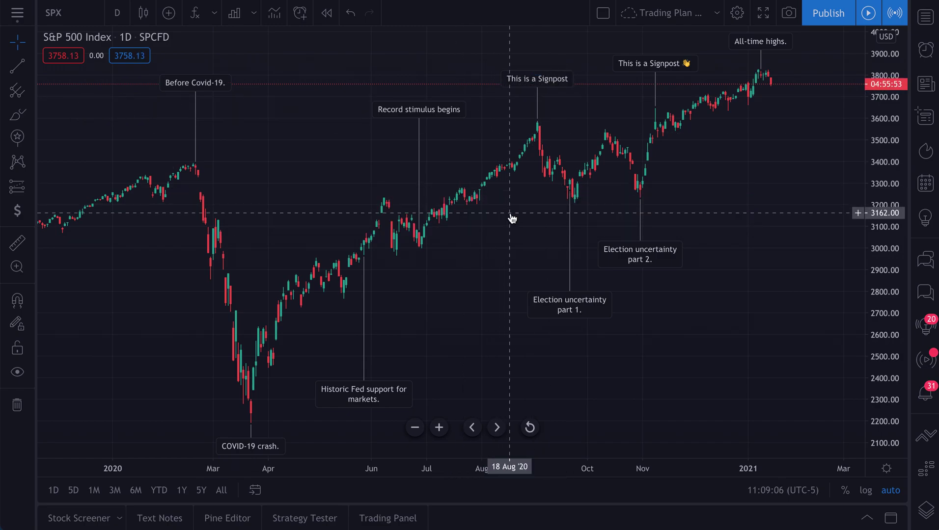
{"action": "scroll", "coordinate": [367, 252], "scroll_direction": "up", "scroll_amount": 2}
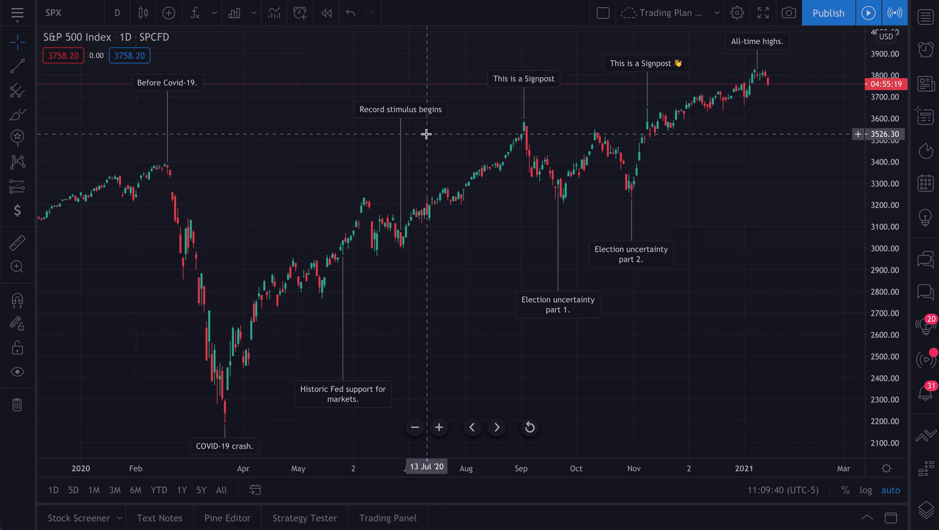
- Respread the signpost label heights, dropping both 'Election uncertainty' labels lower beneath their candles
{"action": "mouse_move", "coordinate": [424, 107]}
{"action": "left_mouse_down"}
{"action": "mouse_move", "coordinate": [426, 66]}
{"action": "mouse_move", "coordinate": [424, 113]}
{"action": "mouse_move", "coordinate": [421, 101]}
{"action": "left_mouse_up"}
{"action": "mouse_move", "coordinate": [355, 388]}
{"action": "left_mouse_down"}
{"action": "mouse_move", "coordinate": [356, 357]}
{"action": "mouse_move", "coordinate": [354, 391]}
{"action": "left_mouse_up"}
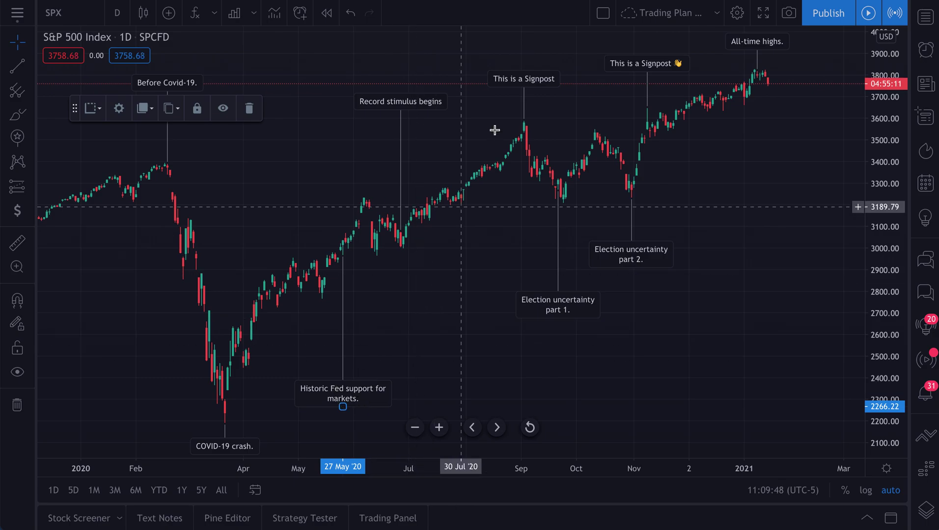
{"action": "mouse_move", "coordinate": [534, 83]}
{"action": "left_mouse_down"}
{"action": "mouse_move", "coordinate": [535, 46]}
{"action": "mouse_move", "coordinate": [535, 74]}
{"action": "left_mouse_up"}
{"action": "mouse_move", "coordinate": [658, 70]}
{"action": "left_mouse_down"}
{"action": "mouse_move", "coordinate": [661, 46]}
{"action": "mouse_move", "coordinate": [652, 68]}
{"action": "mouse_move", "coordinate": [667, 78]}
{"action": "mouse_move", "coordinate": [680, 72]}
{"action": "mouse_move", "coordinate": [665, 69]}
{"action": "left_mouse_up"}
{"action": "mouse_move", "coordinate": [760, 42]}
{"action": "left_mouse_down"}
{"action": "mouse_move", "coordinate": [768, 66]}
{"action": "mouse_move", "coordinate": [766, 41]}
{"action": "left_mouse_up"}
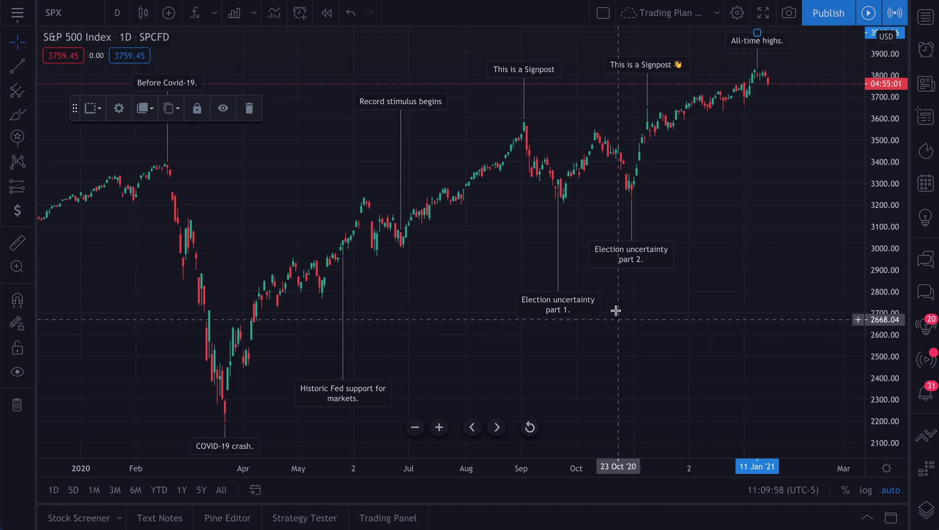
{"action": "left_click_drag", "start_coordinate": [560, 308], "coordinate": [568, 371]}
{"action": "left_click_drag", "start_coordinate": [645, 260], "coordinate": [646, 281]}
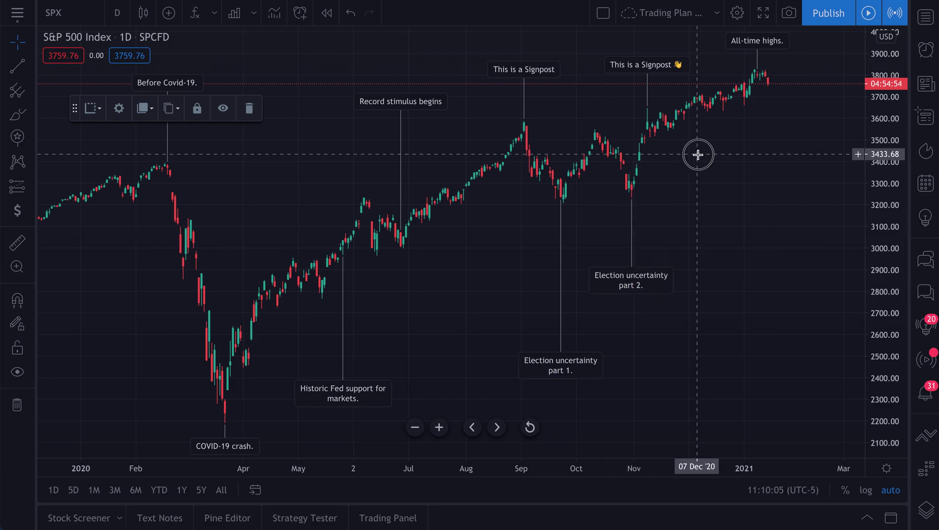
- Add a late-December 2020 signpost 'This is the text for our Signpost' with its label below the bars
{"action": "left_click", "coordinate": [31, 144]}
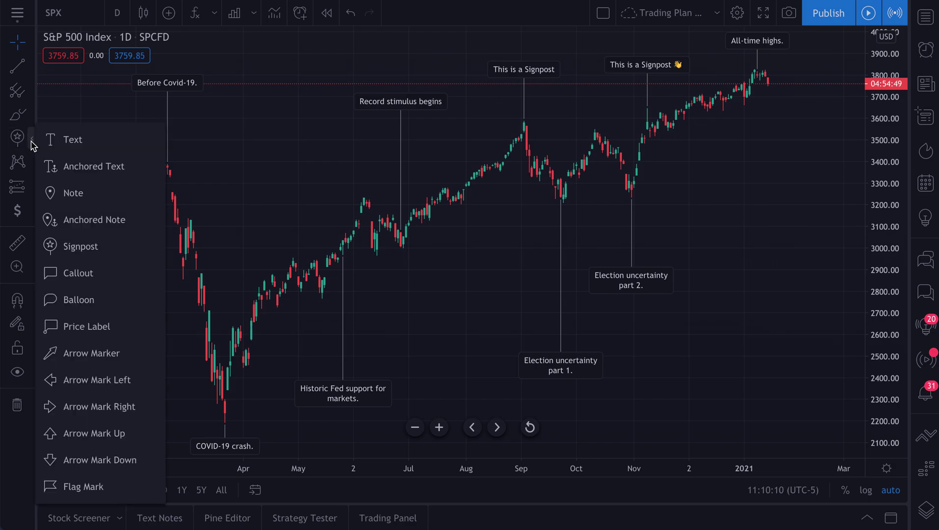
{"action": "left_click", "coordinate": [88, 247]}
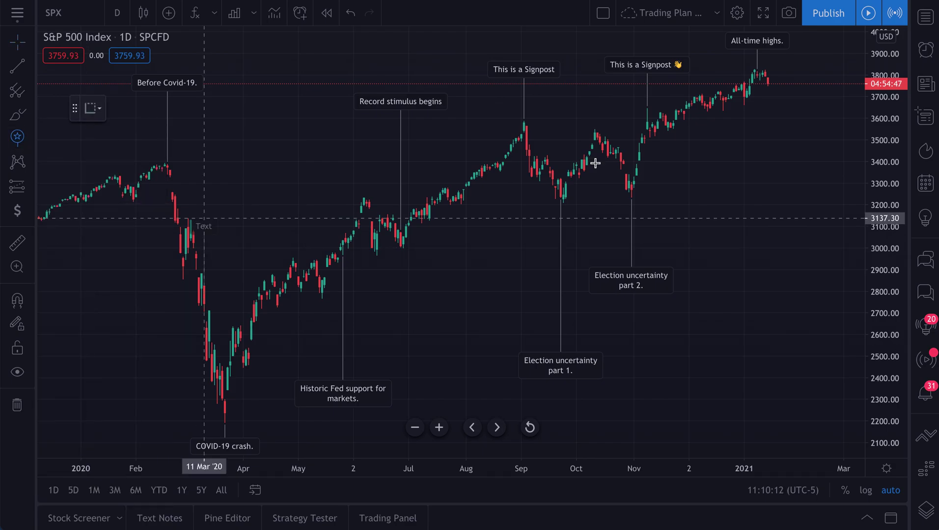
{"action": "left_click", "coordinate": [723, 103]}
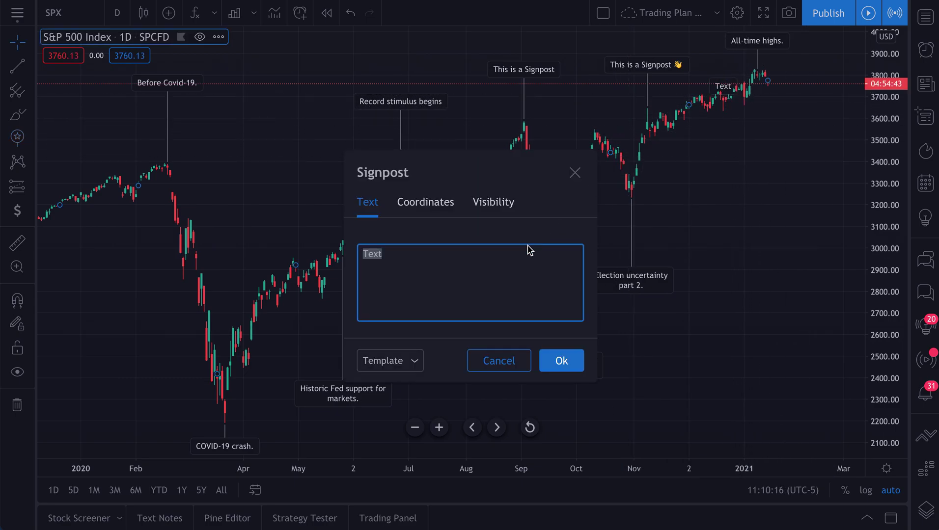
{"action": "type", "text": "This is the t"}
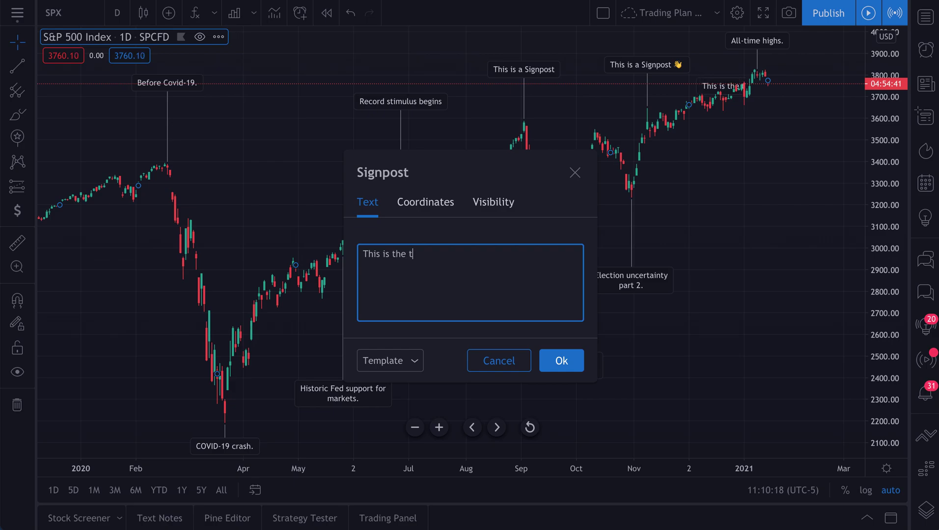
{"action": "type", "text": "ext for our Signpost"}
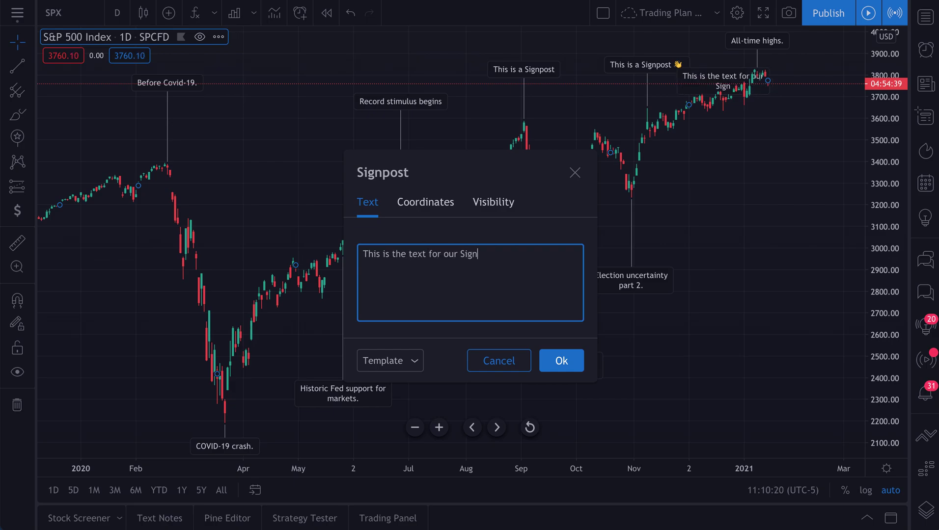
{"action": "left_click", "coordinate": [559, 366]}
{"action": "left_click_drag", "start_coordinate": [731, 80], "coordinate": [728, 225]}
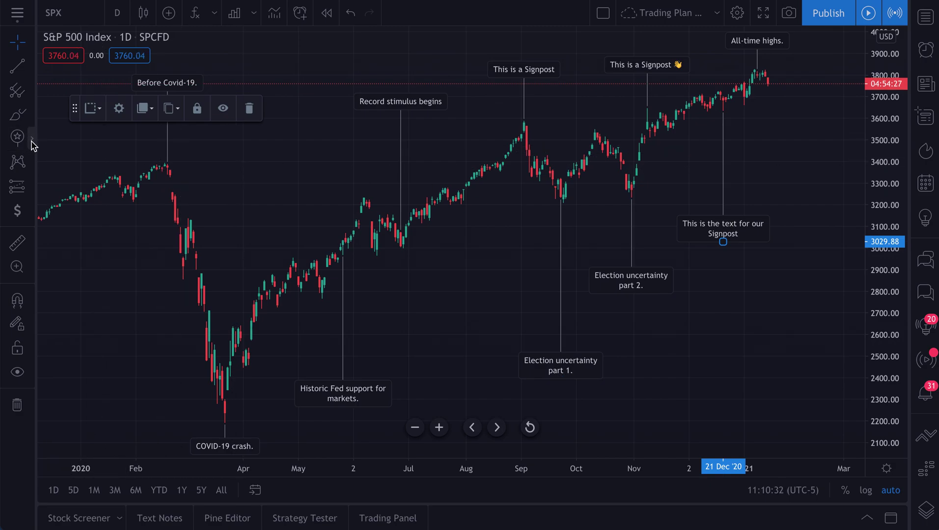
{"action": "left_click", "coordinate": [32, 142]}
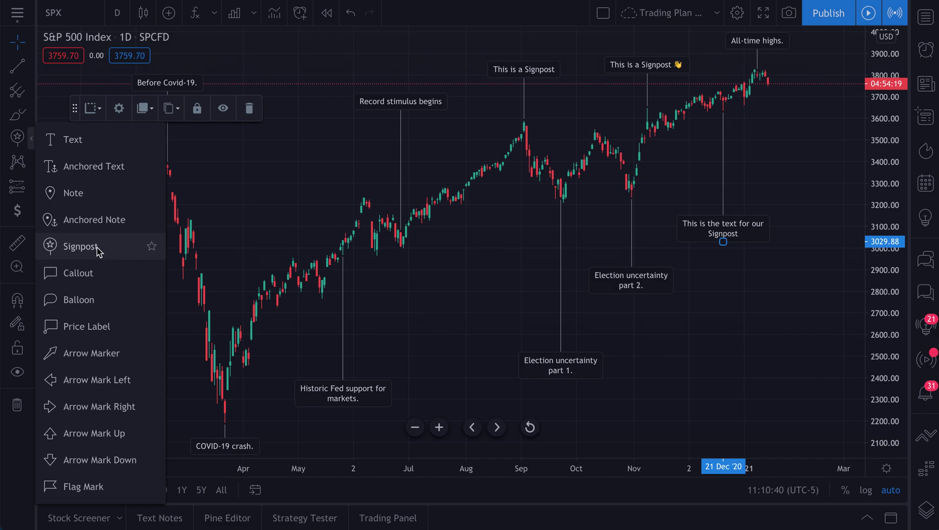
- Star Signpost as a favorite tool and move the floating favorites bar aside
{"action": "left_click", "coordinate": [152, 246]}
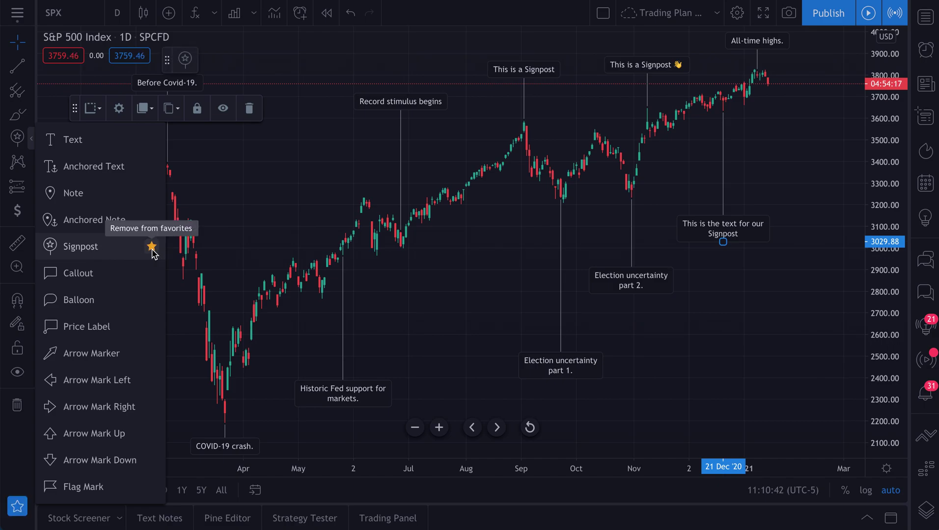
{"action": "left_click_drag", "start_coordinate": [167, 59], "coordinate": [204, 49]}
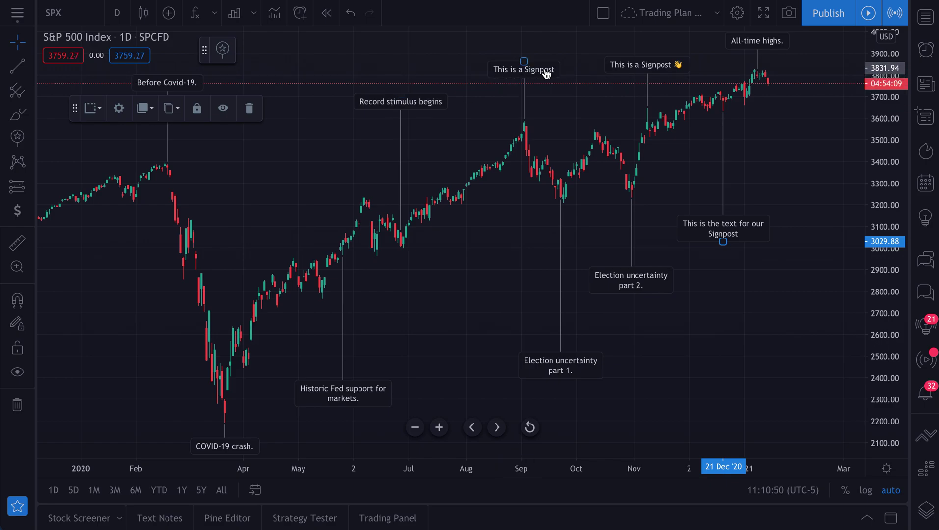
- Nudge the November 'This is a Signpost 👋' label a little higher
{"action": "left_click_drag", "start_coordinate": [638, 69], "coordinate": [634, 60]}
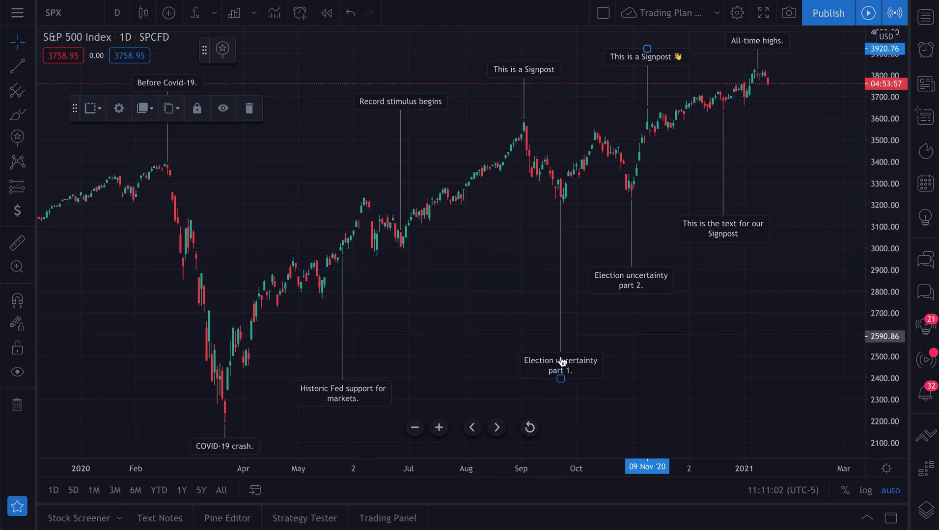
{"action": "scroll", "coordinate": [526, 338], "scroll_direction": "up", "scroll_amount": 1}
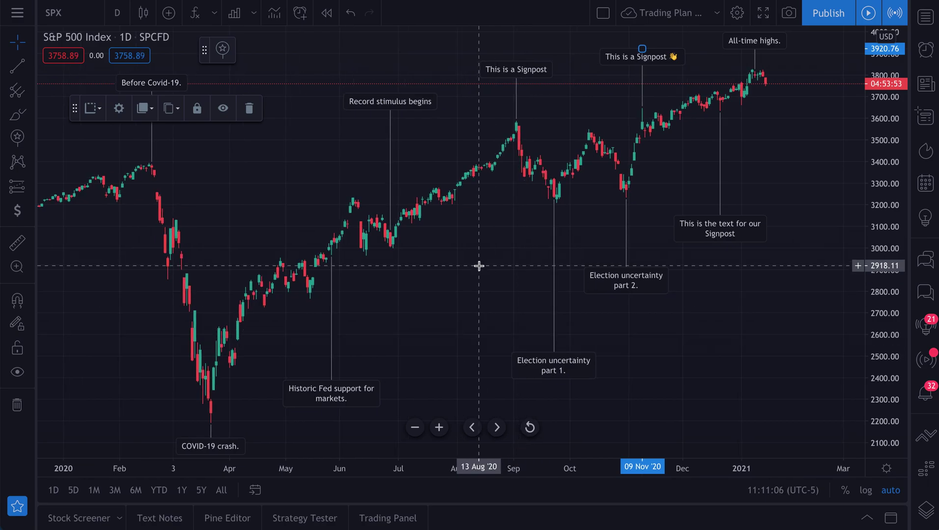
- Change the late-June 'Record stimulus begins' signpost text to 'On this day I traded AAPL'
{"action": "left_click", "coordinate": [400, 110]}
{"action": "double_click", "coordinate": [400, 110]}
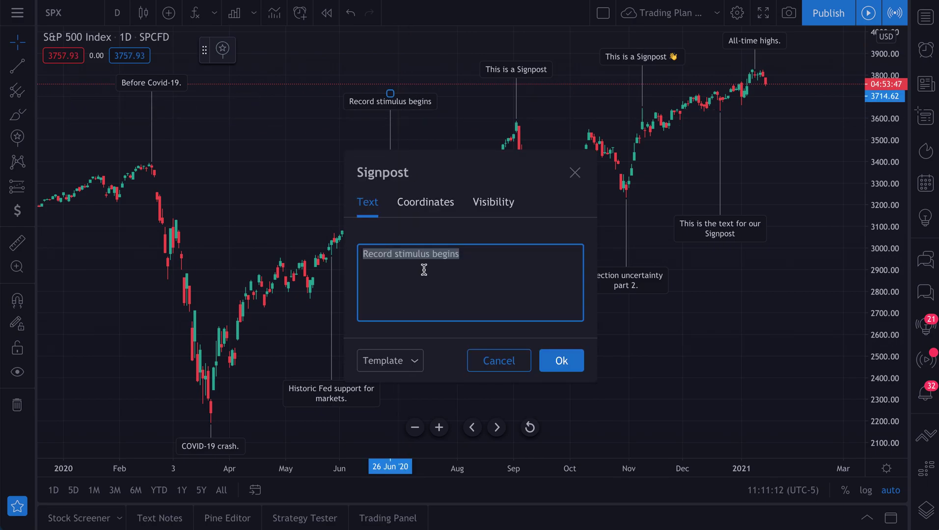
{"action": "type", "text": "On this d"}
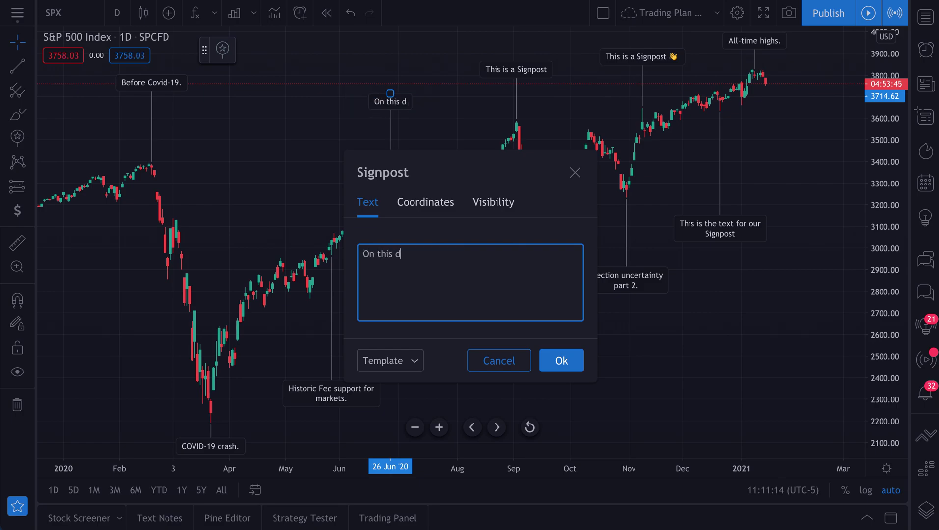
{"action": "type", "text": "ay I traded AAPL"}
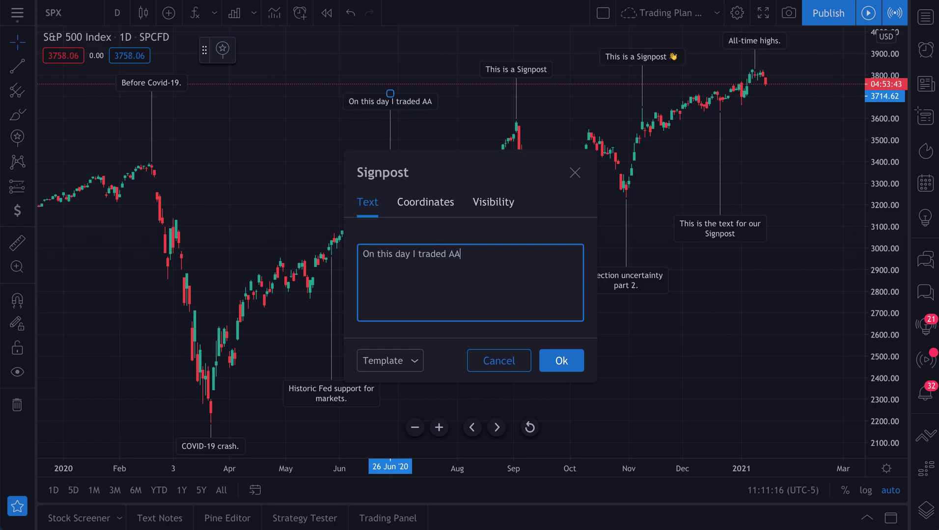
{"action": "left_click", "coordinate": [580, 364]}
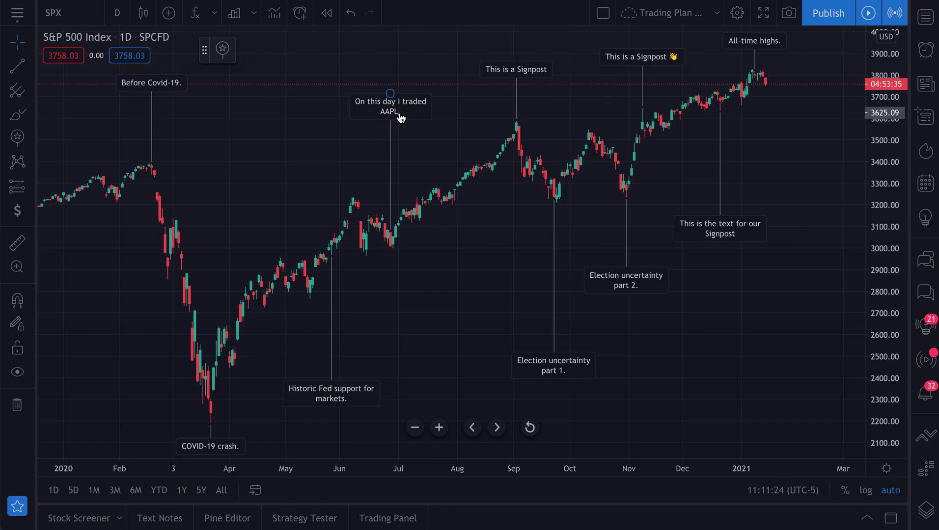
{"action": "double_click", "coordinate": [531, 74]}
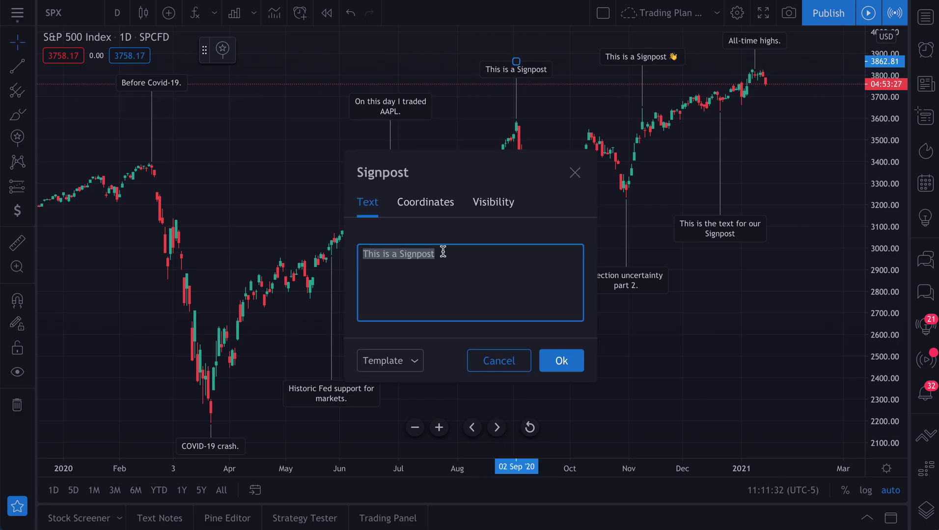
{"action": "type", "text": "w"}
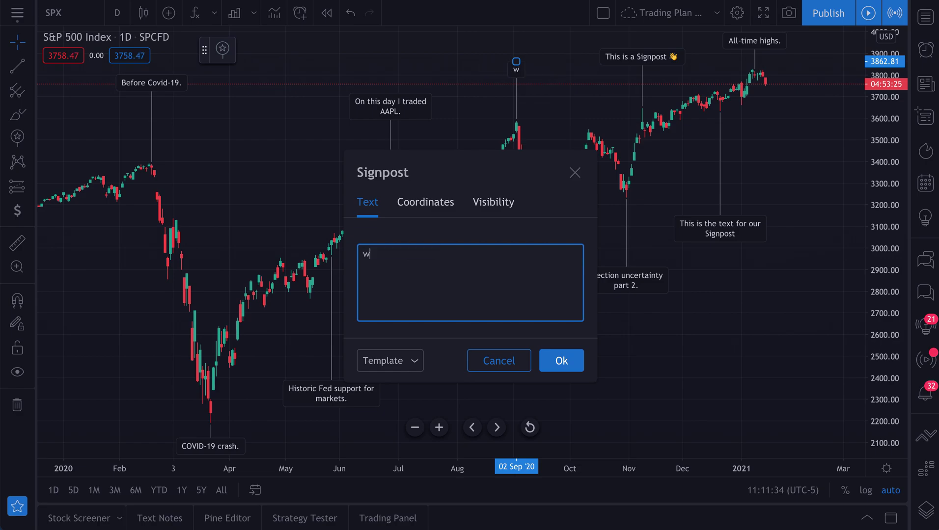
{"action": "type", "text": "ww.thisisalink.com"}
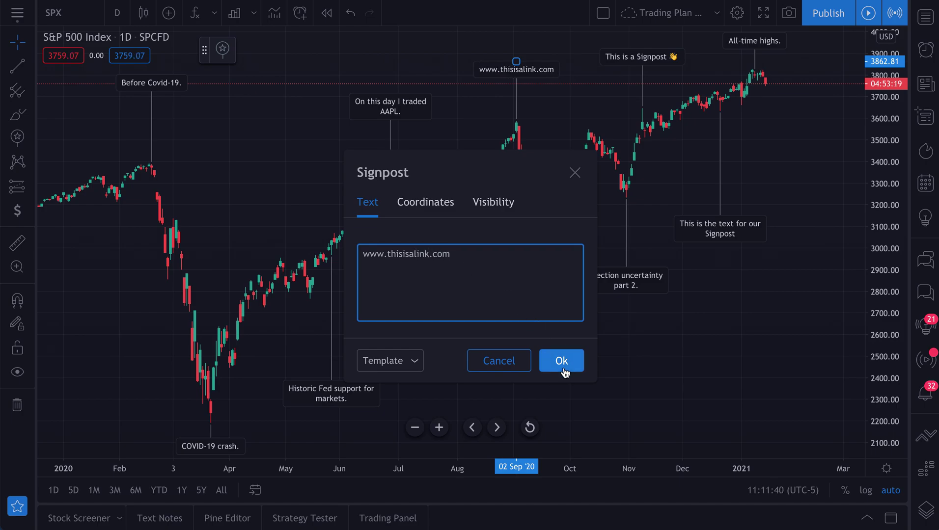
{"action": "left_click", "coordinate": [561, 361]}
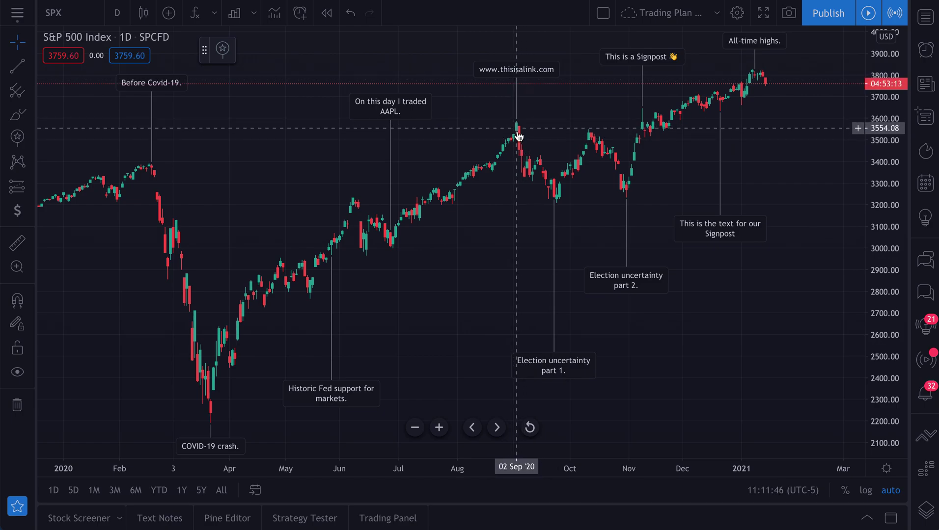
{"action": "scroll", "coordinate": [552, 145], "scroll_direction": "up", "scroll_amount": 1}
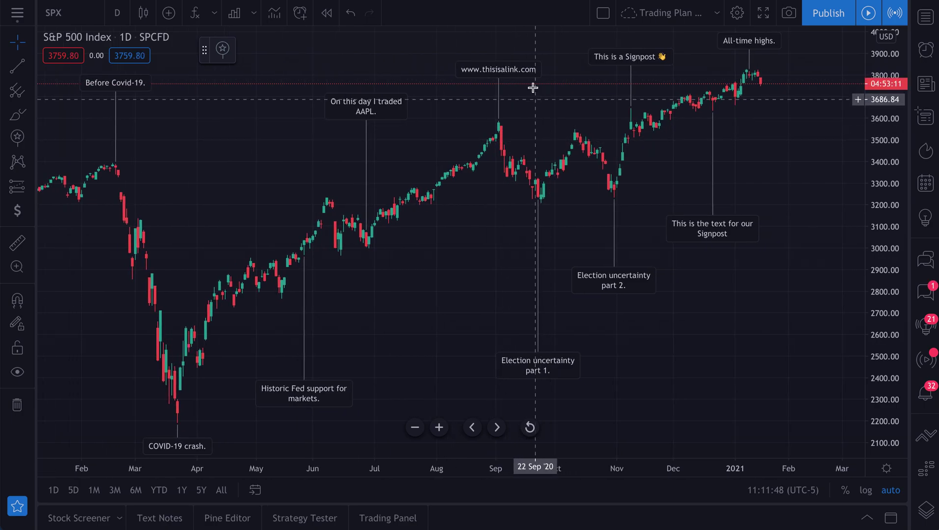
{"action": "double_click", "coordinate": [515, 71]}
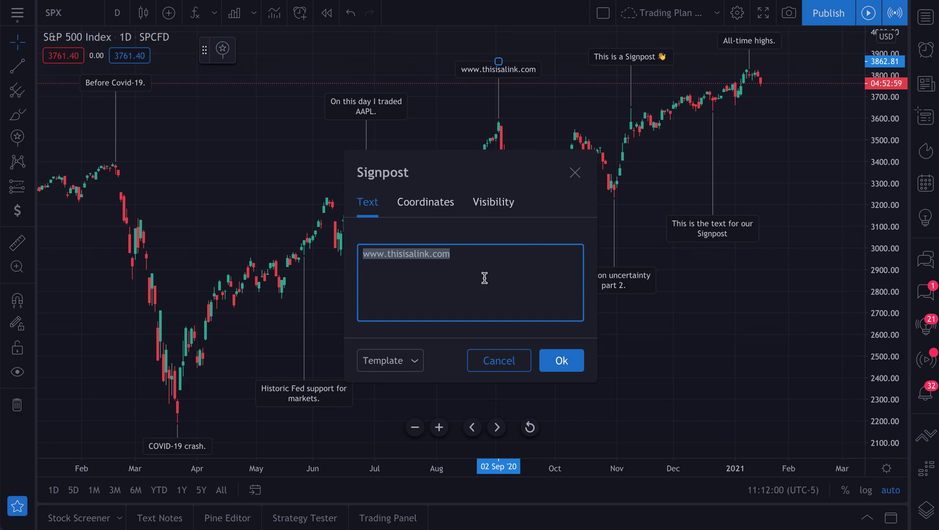
{"action": "left_click", "coordinate": [574, 173]}
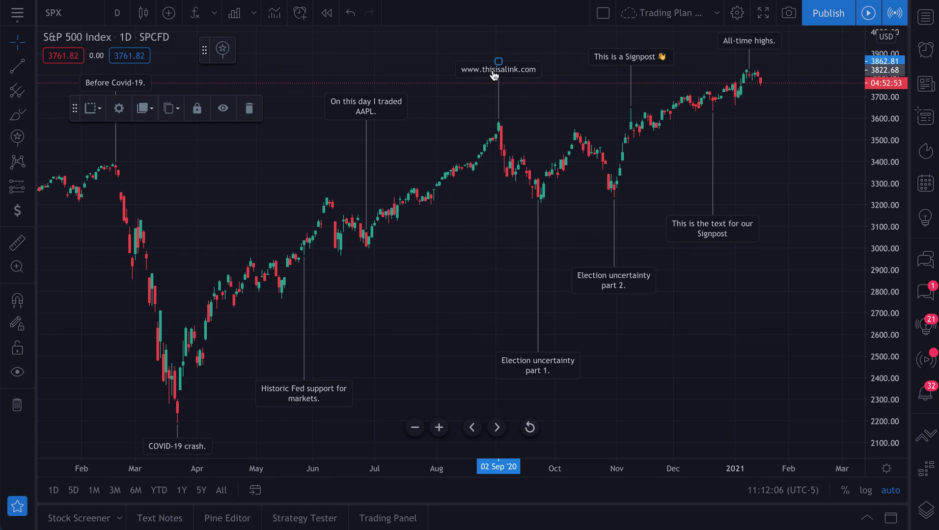
{"action": "key", "text": "Delete"}
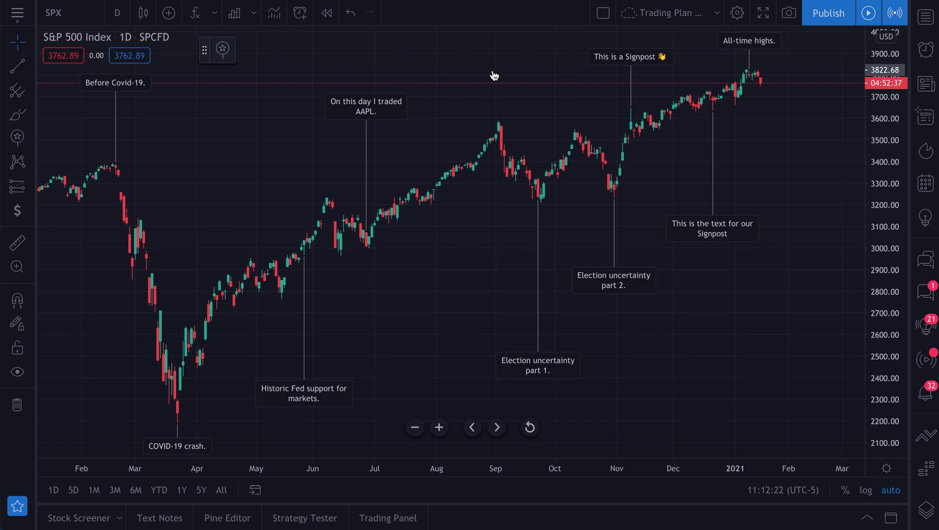
{"action": "mouse_move", "coordinate": [634, 57]}
{"action": "left_mouse_down"}
{"action": "mouse_move", "coordinate": [614, 90]}
{"action": "mouse_move", "coordinate": [582, 74]}
{"action": "mouse_move", "coordinate": [655, 85]}
{"action": "mouse_move", "coordinate": [652, 52]}
{"action": "left_mouse_up"}
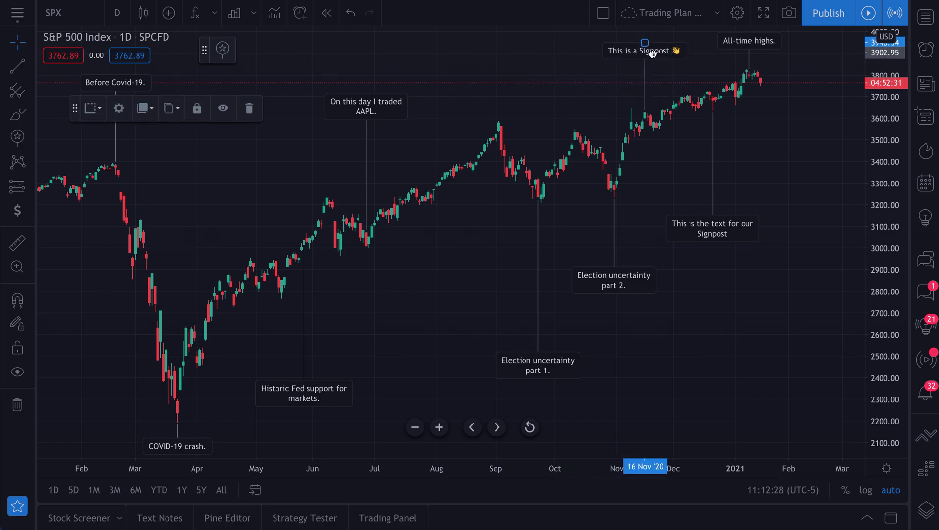
{"action": "left_click", "coordinate": [569, 73]}
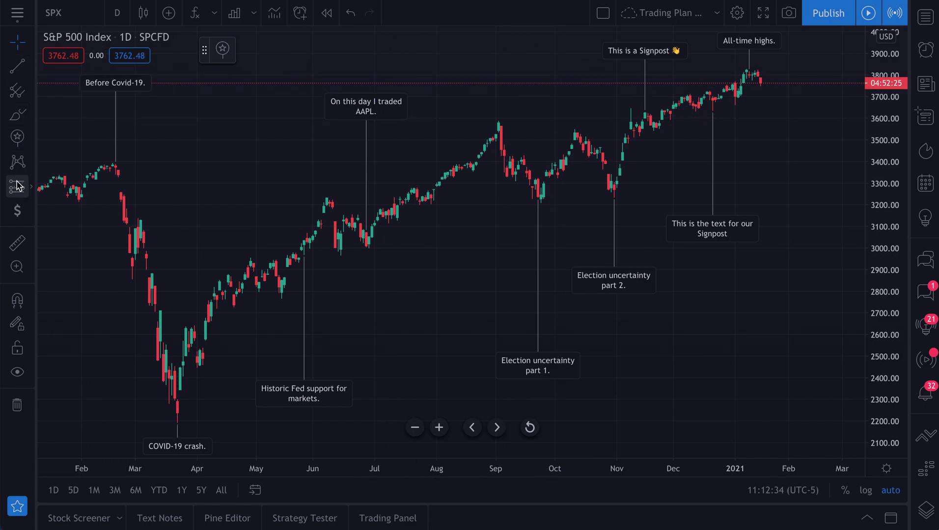
{"action": "left_click", "coordinate": [32, 139]}
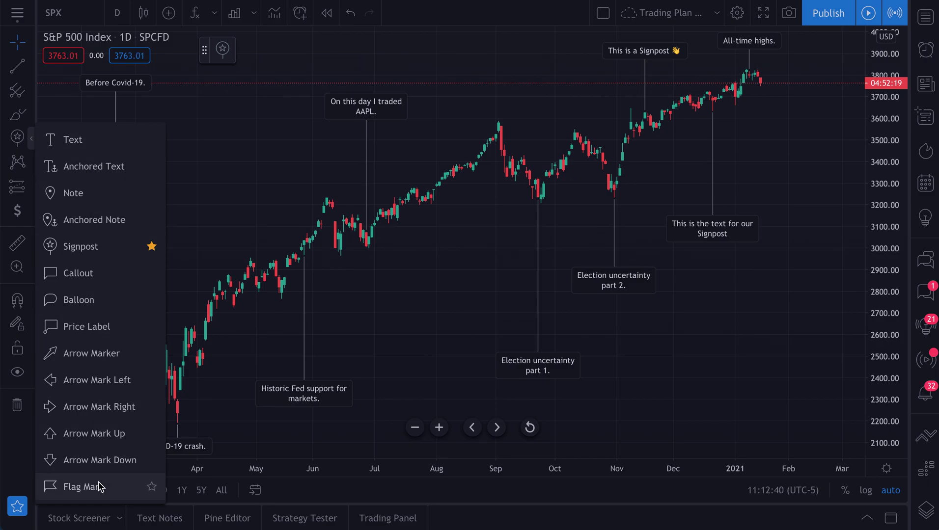
{"action": "left_click", "coordinate": [31, 139]}
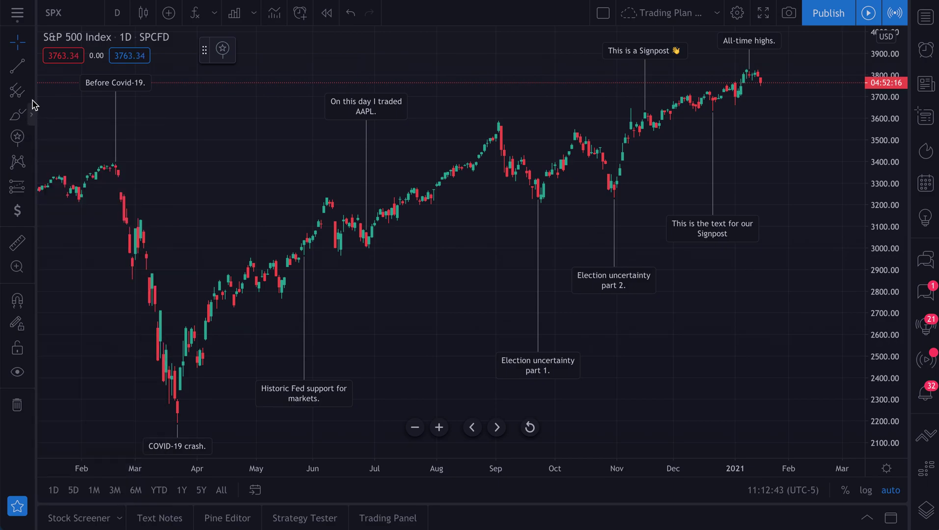
{"action": "left_click", "coordinate": [31, 68]}
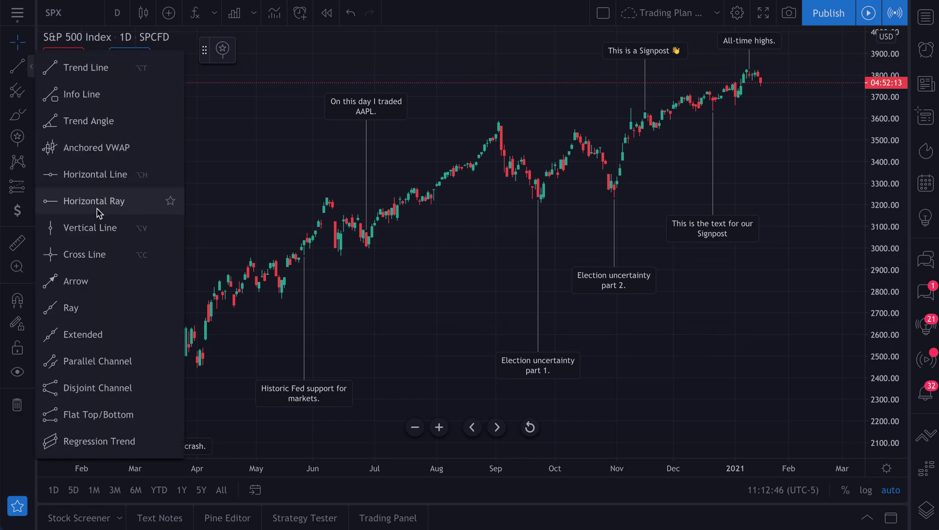
{"action": "left_click", "coordinate": [33, 69]}
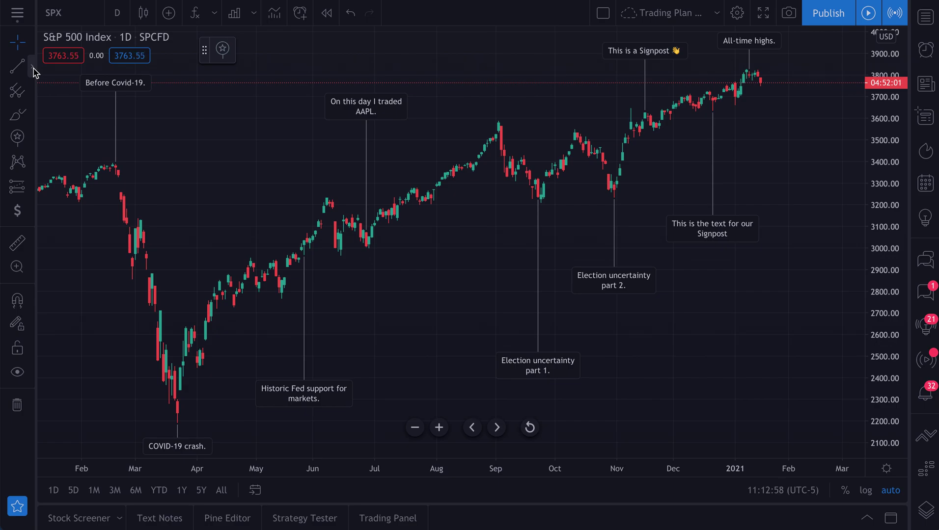
{"action": "left_click", "coordinate": [31, 138]}
- Place a Signpost at 21 Aug '20 reading 'Thank you for watching!', then select it
{"action": "left_click", "coordinate": [69, 243]}
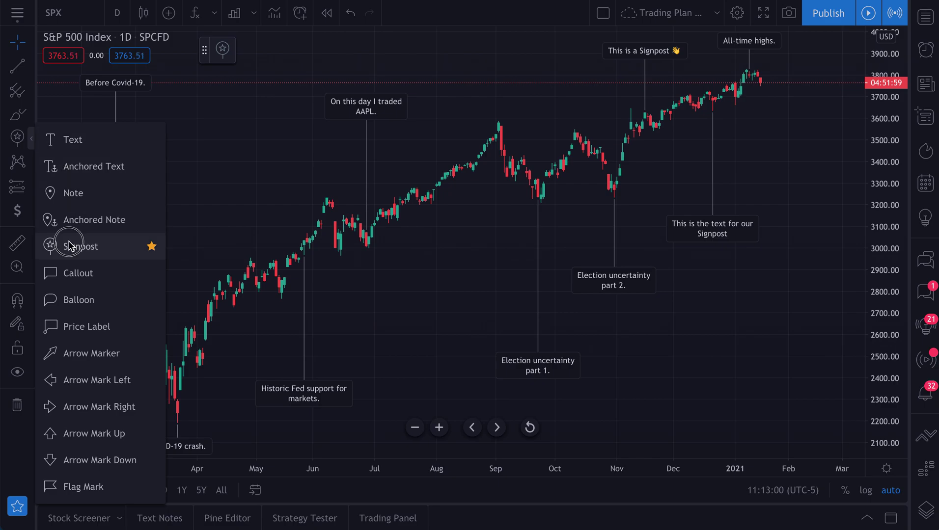
{"action": "left_click", "coordinate": [476, 175]}
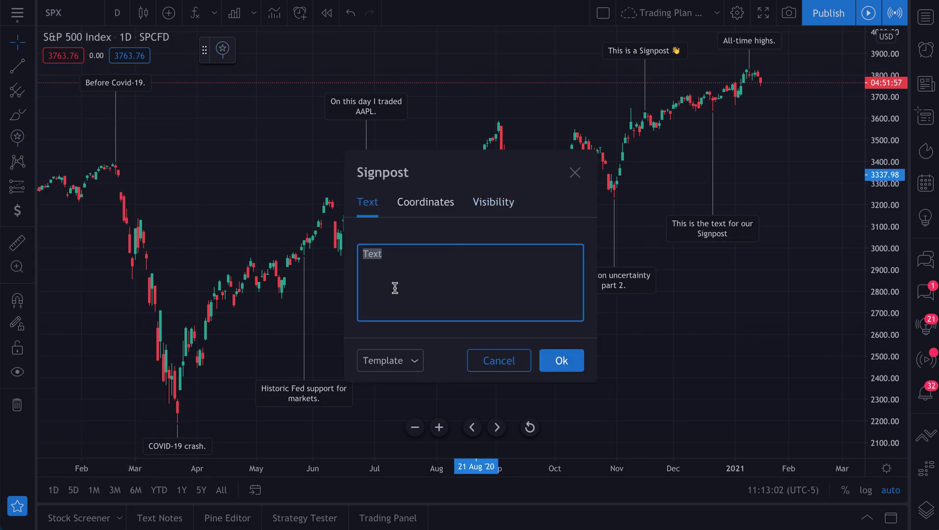
{"action": "type", "text": "Thank you for watching!"}
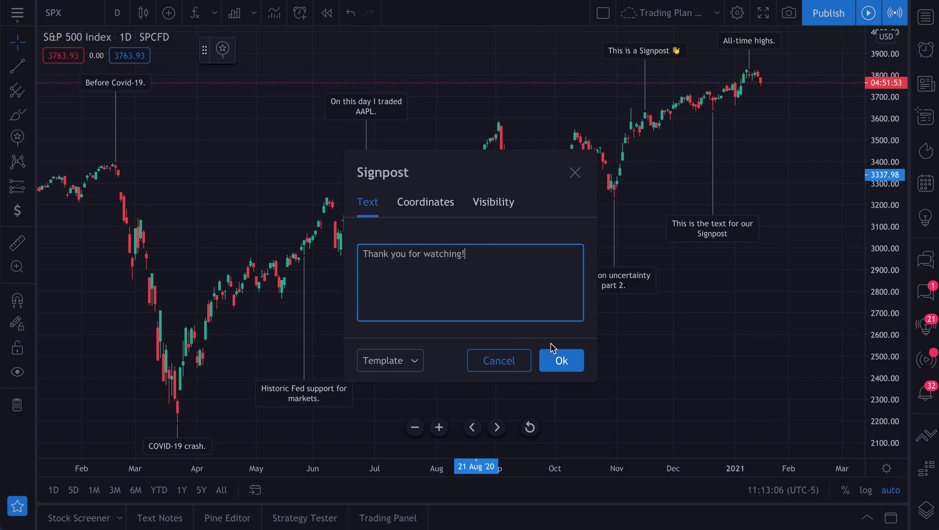
{"action": "left_click", "coordinate": [546, 357]}
{"action": "left_click", "coordinate": [486, 179]}
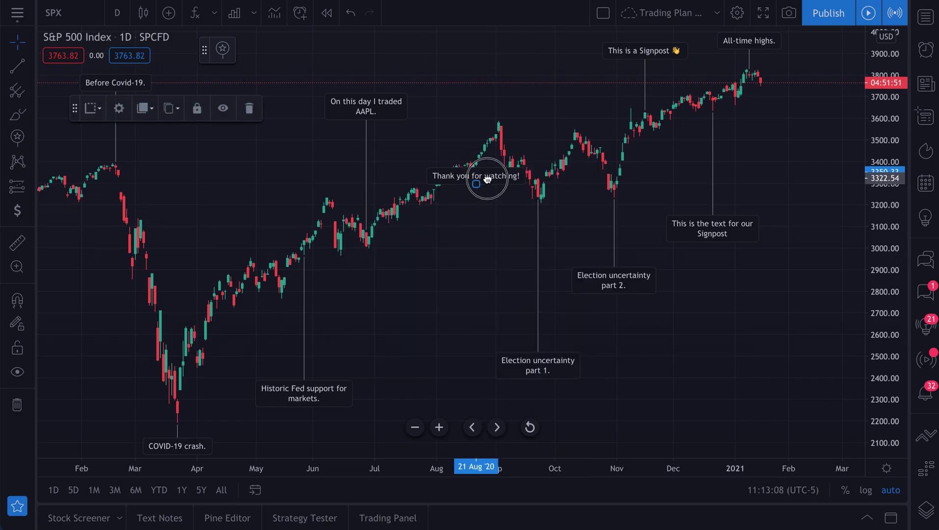